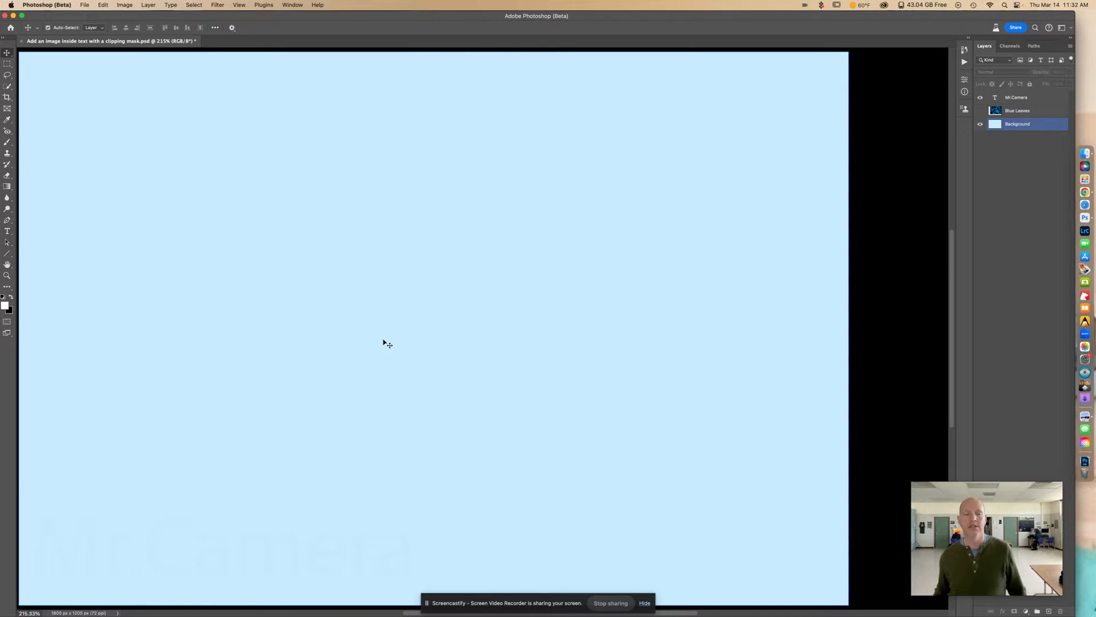
Step: Set the Horizontal Type tool to the Arial Black Regular font at a size of 1200 pt
click(24, 200)
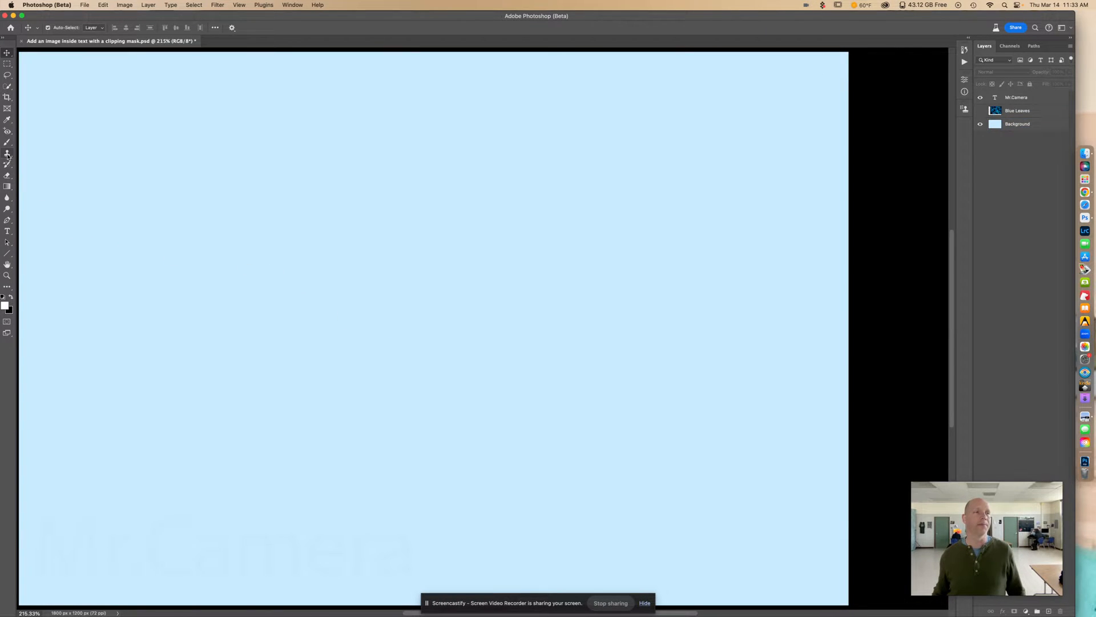
click(8, 231)
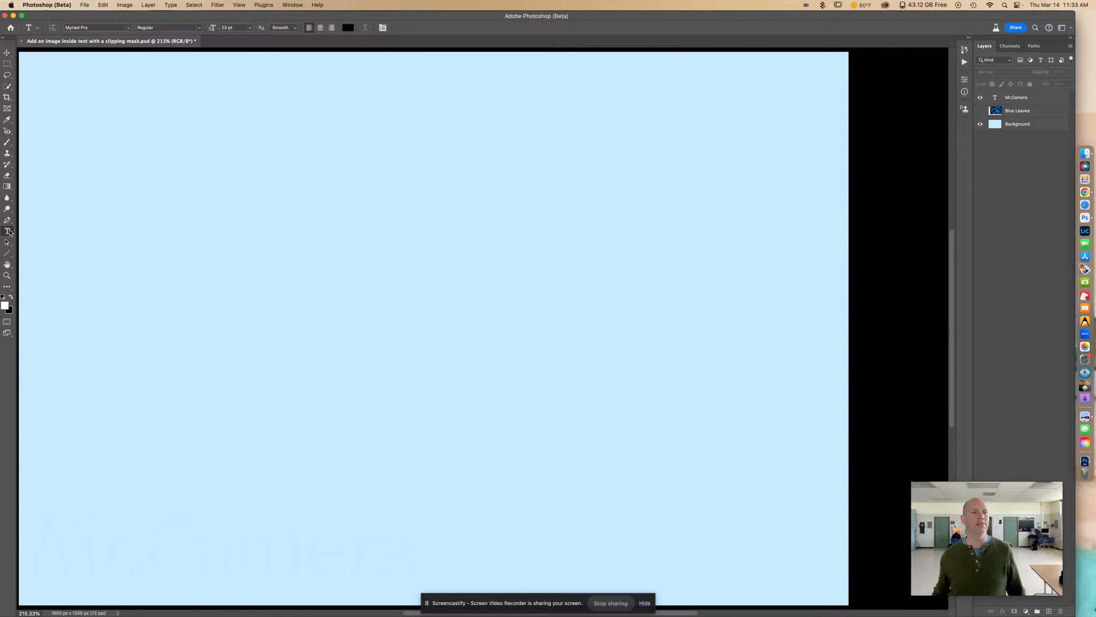
right_click(9, 231)
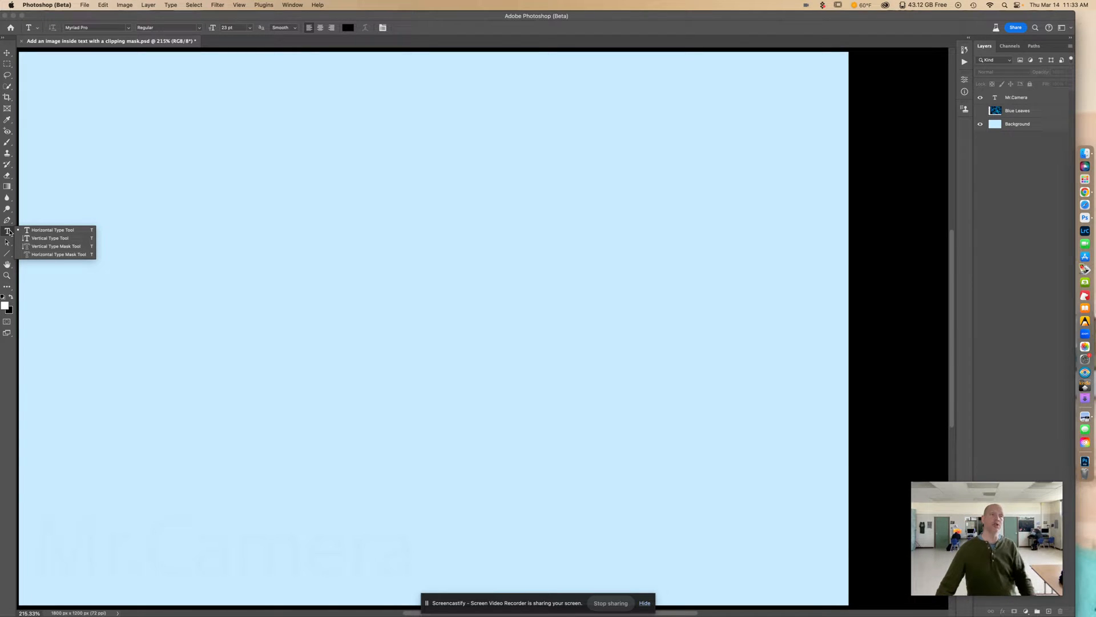
click(58, 231)
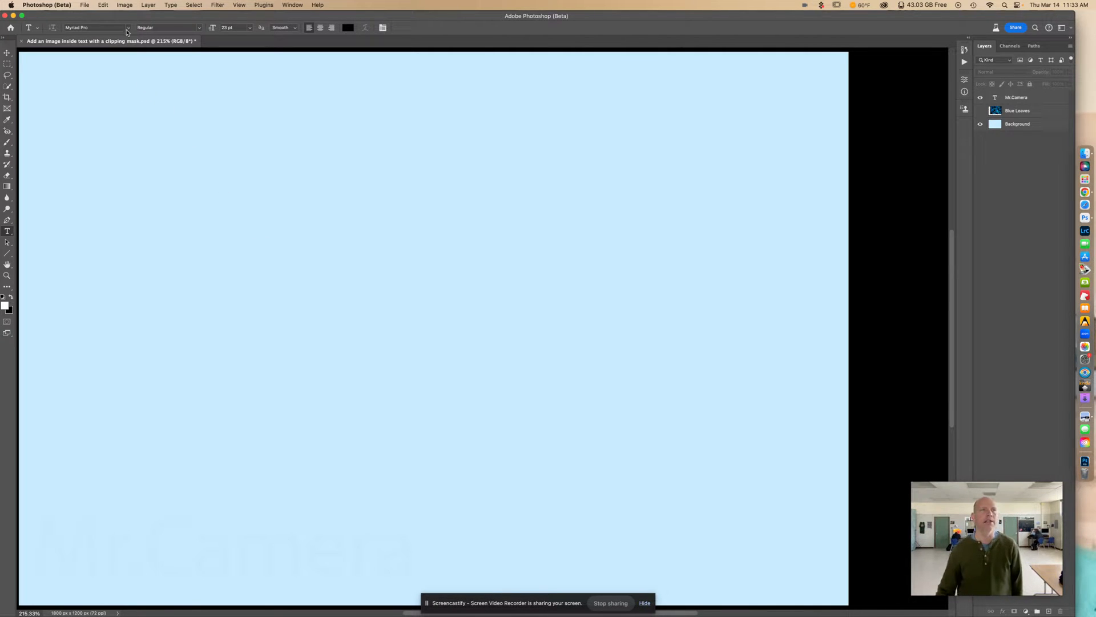
click(129, 29)
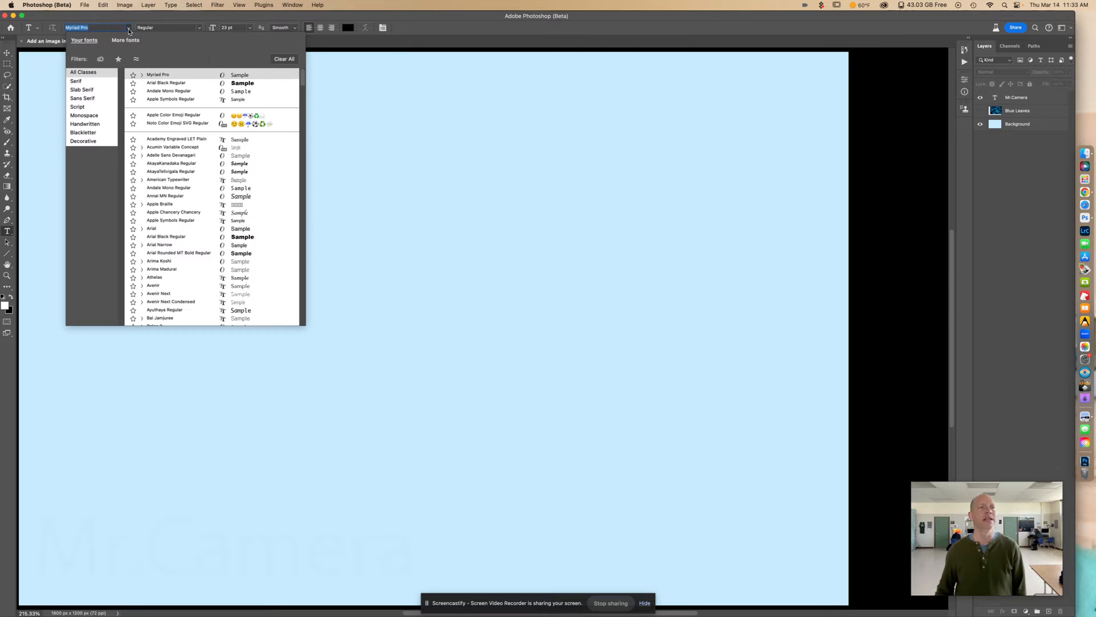
click(268, 237)
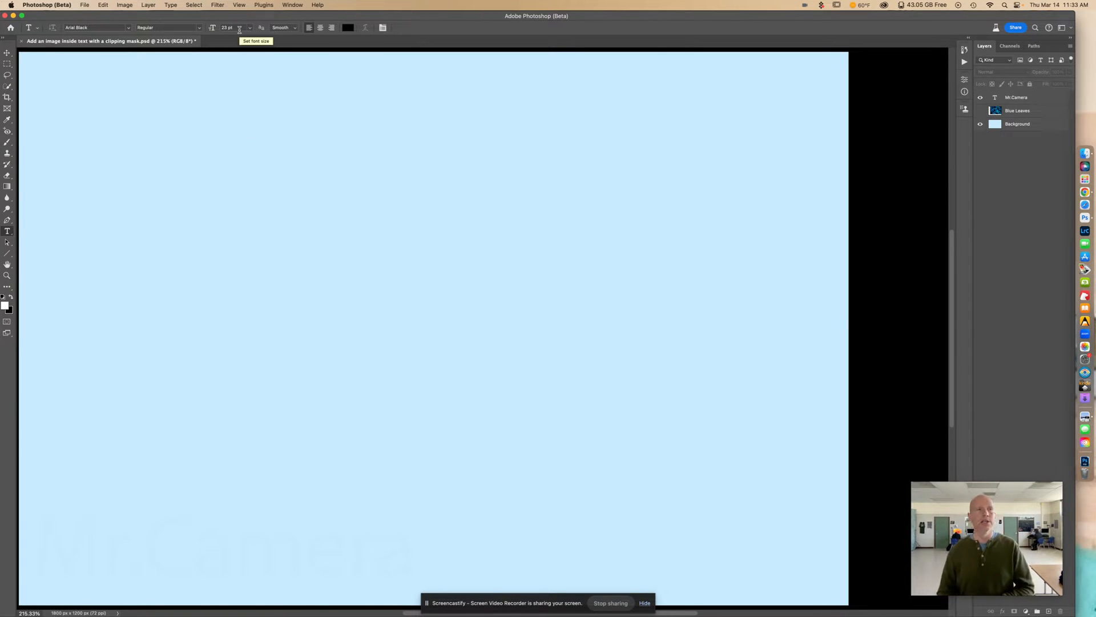
scroll(239, 30, right, 1)
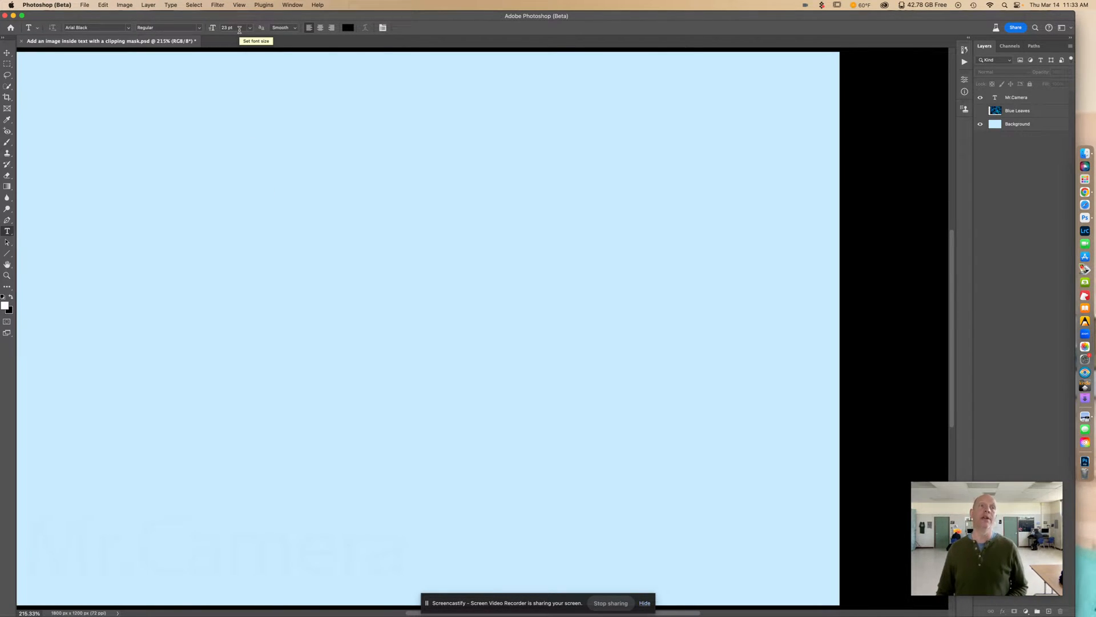
click(239, 30)
text(1200)
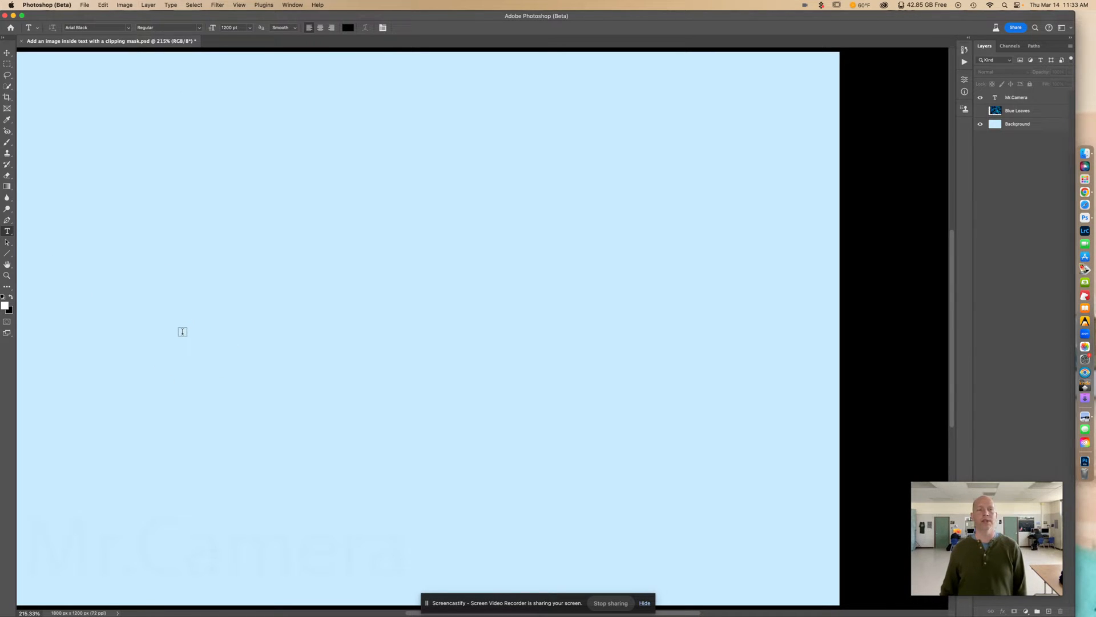
Step: Add a capital letter B as a new text layer on the canvas and colour it white
click(182, 332)
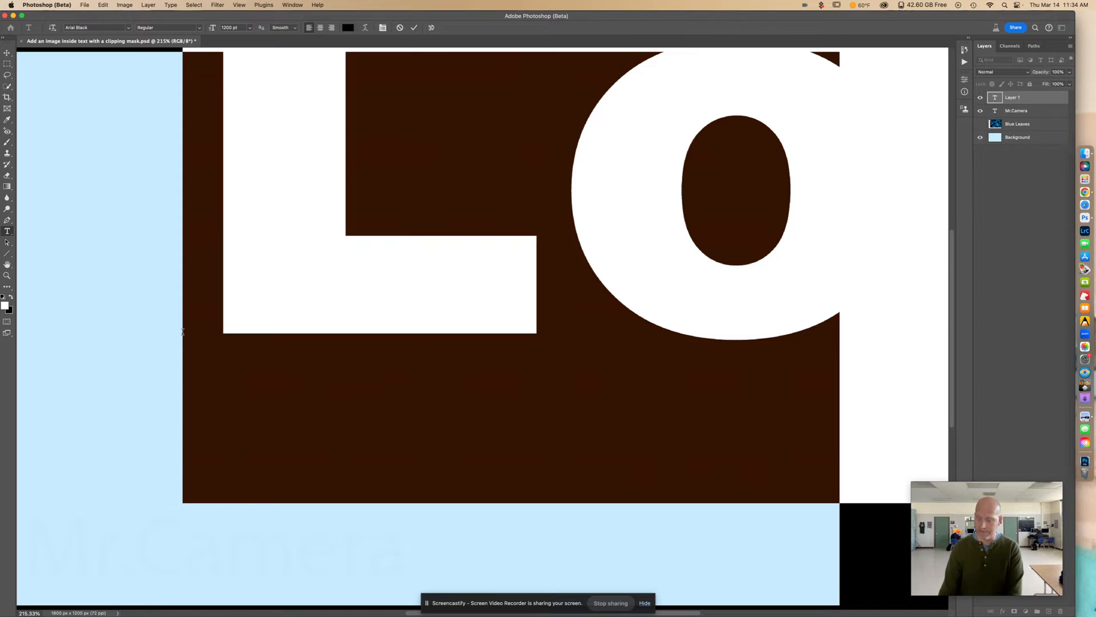
text(B)
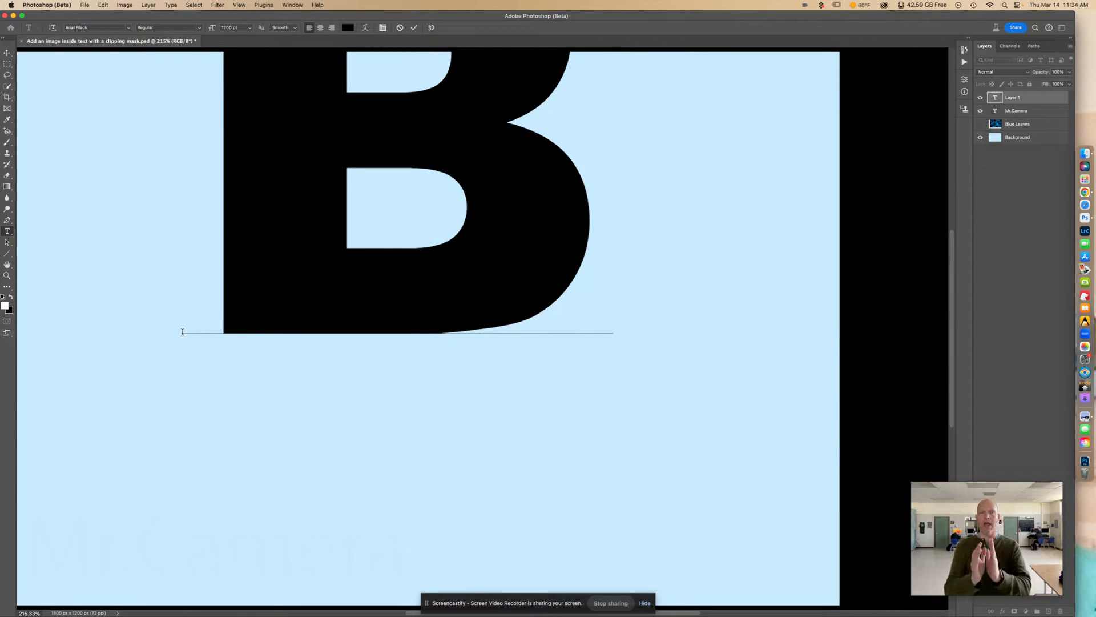
click(287, 227)
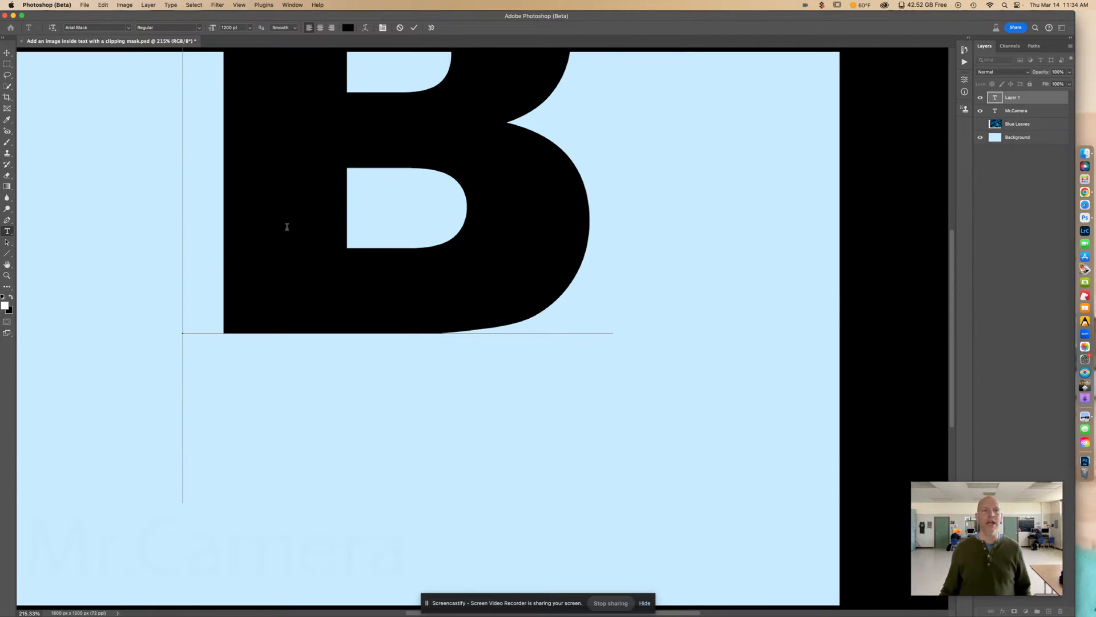
double_click(287, 227)
click(348, 28)
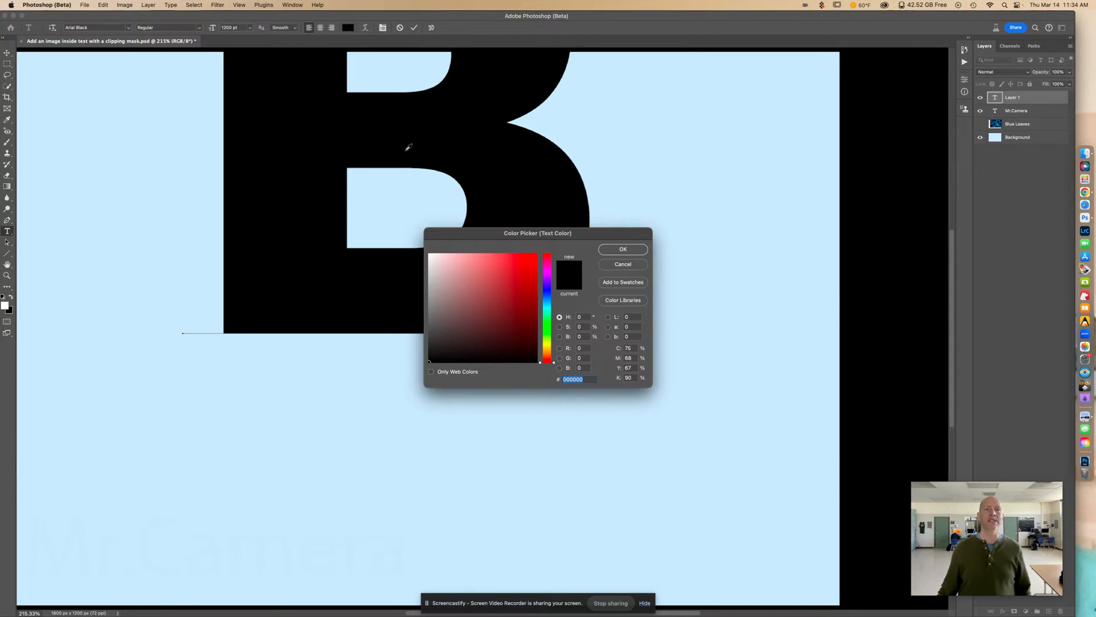
click(429, 254)
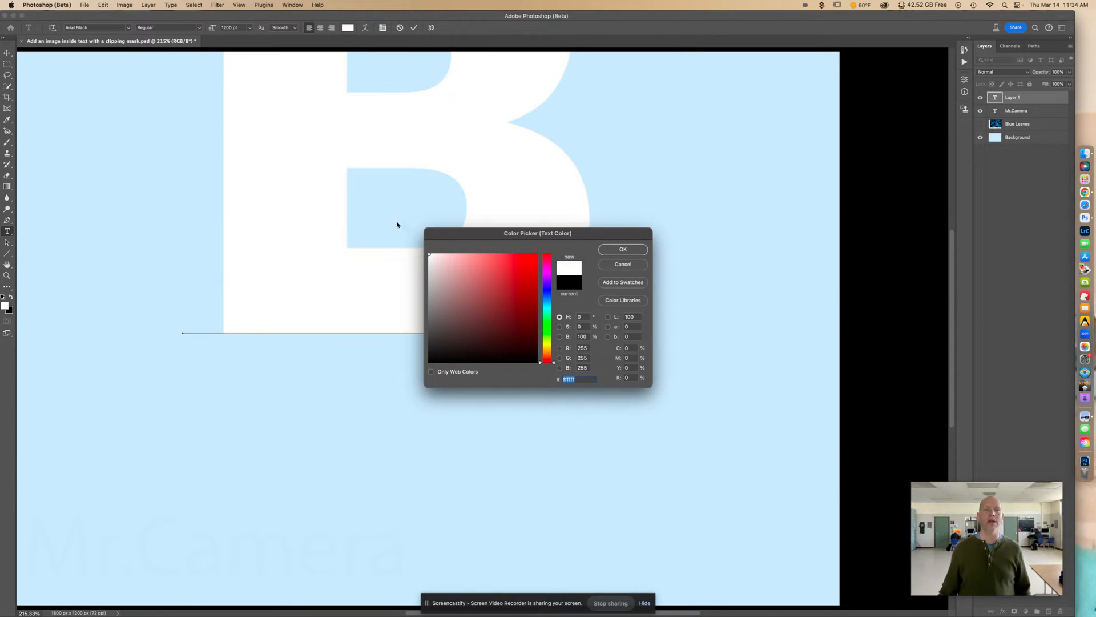
click(624, 249)
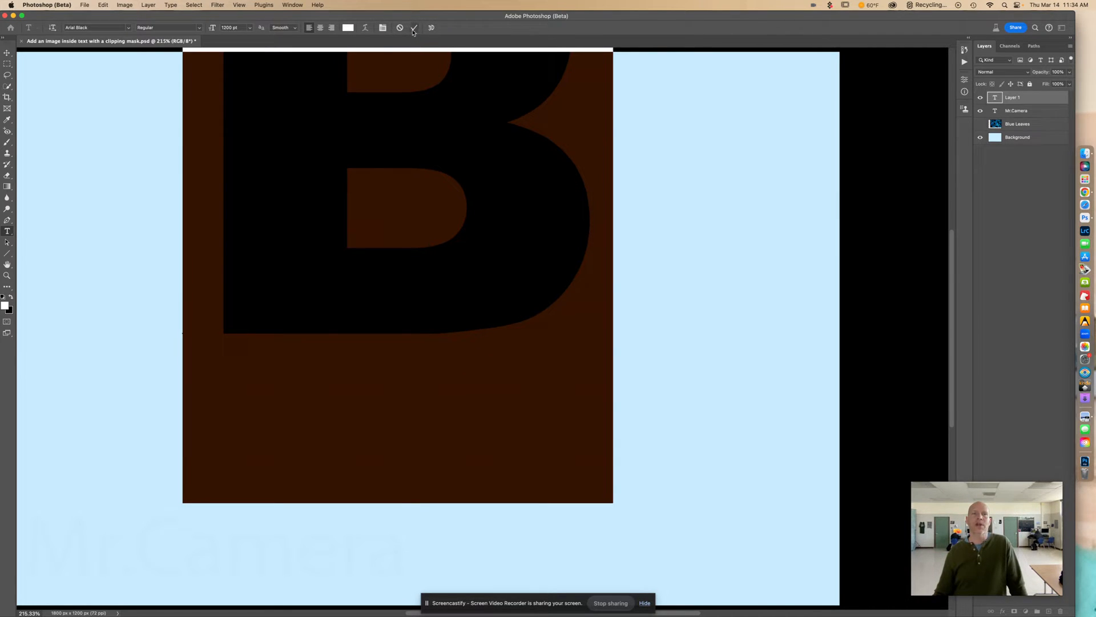
click(414, 29)
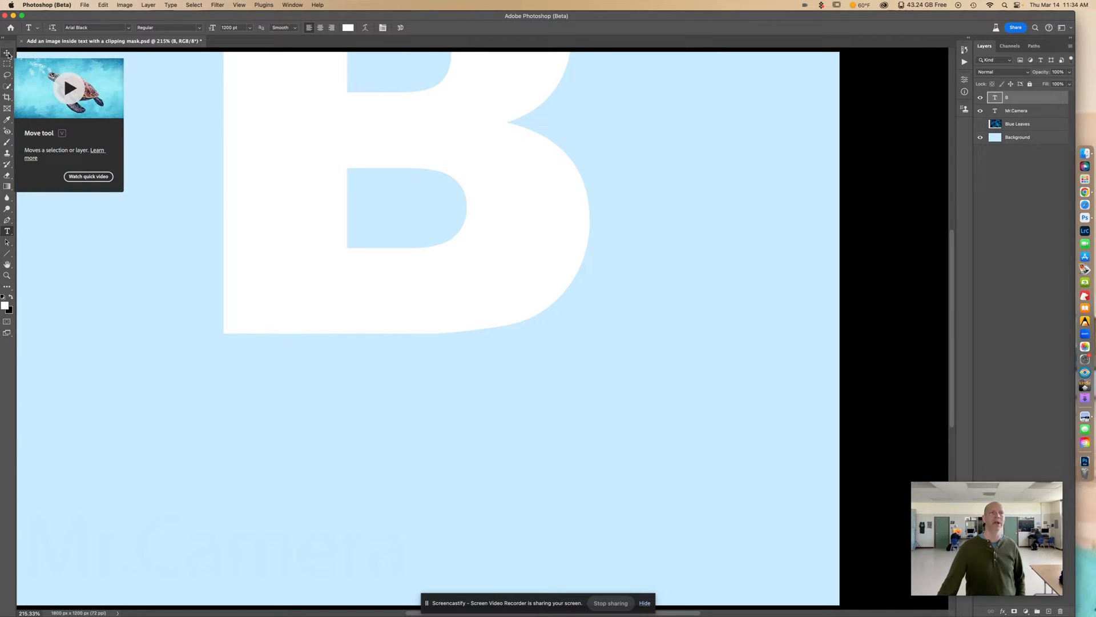
Step: Move the B near the centre of the canvas and place its layer directly below the Blue Leaves layer
click(7, 53)
drag(376, 125, 439, 286)
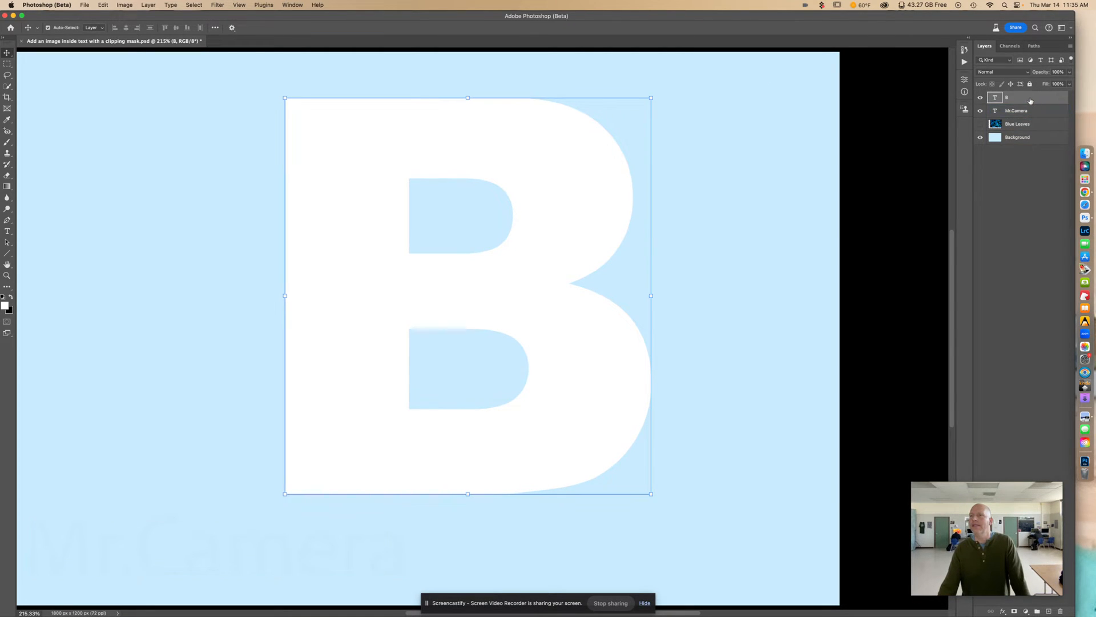
drag(1031, 100, 1029, 127)
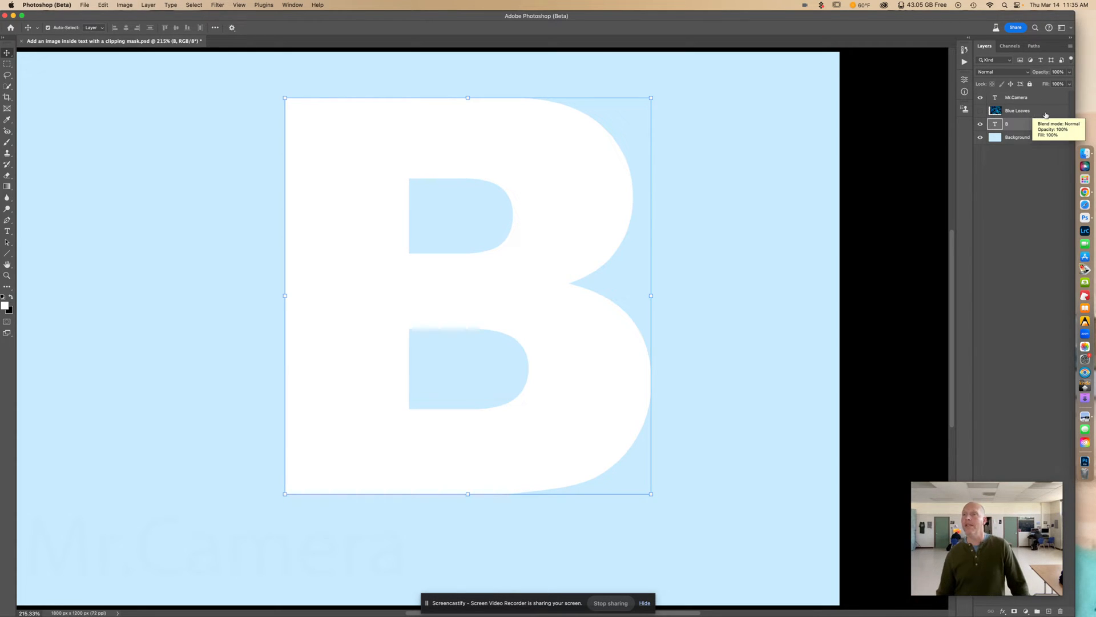
Step: Show the Blue Leaves layer and create a clipping mask that clips it to the B text layer
click(1042, 115)
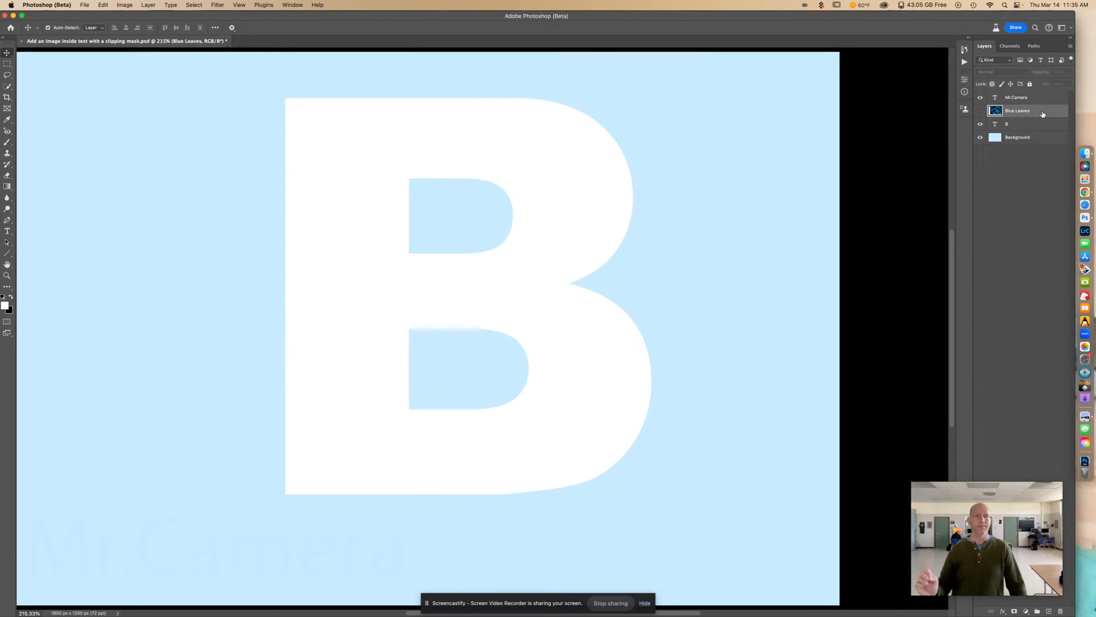
click(981, 111)
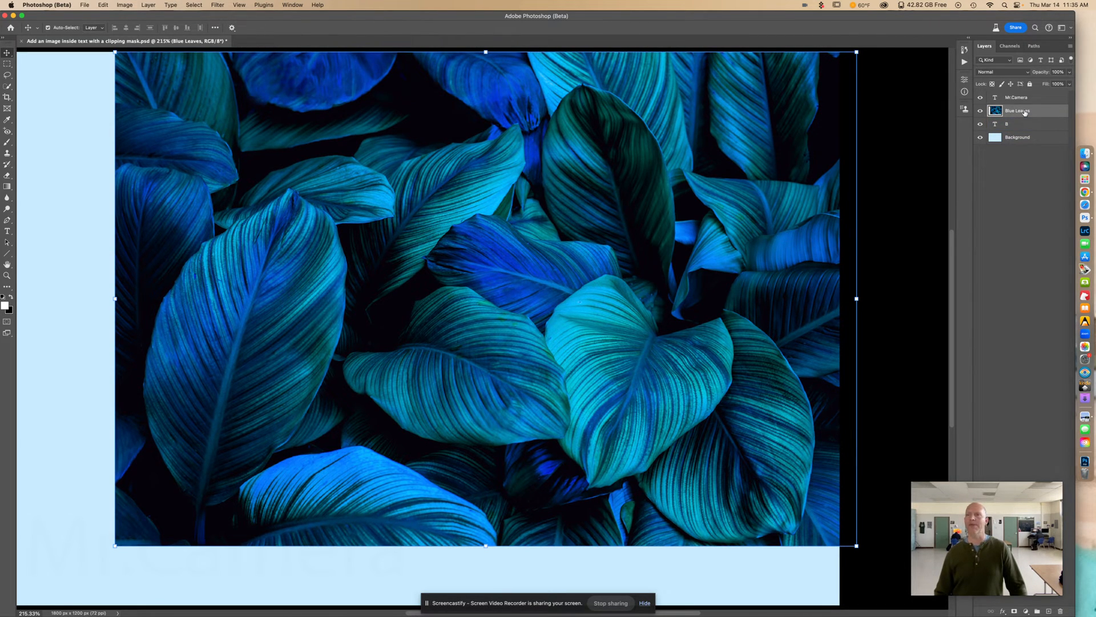
click(1021, 125)
click(1033, 112)
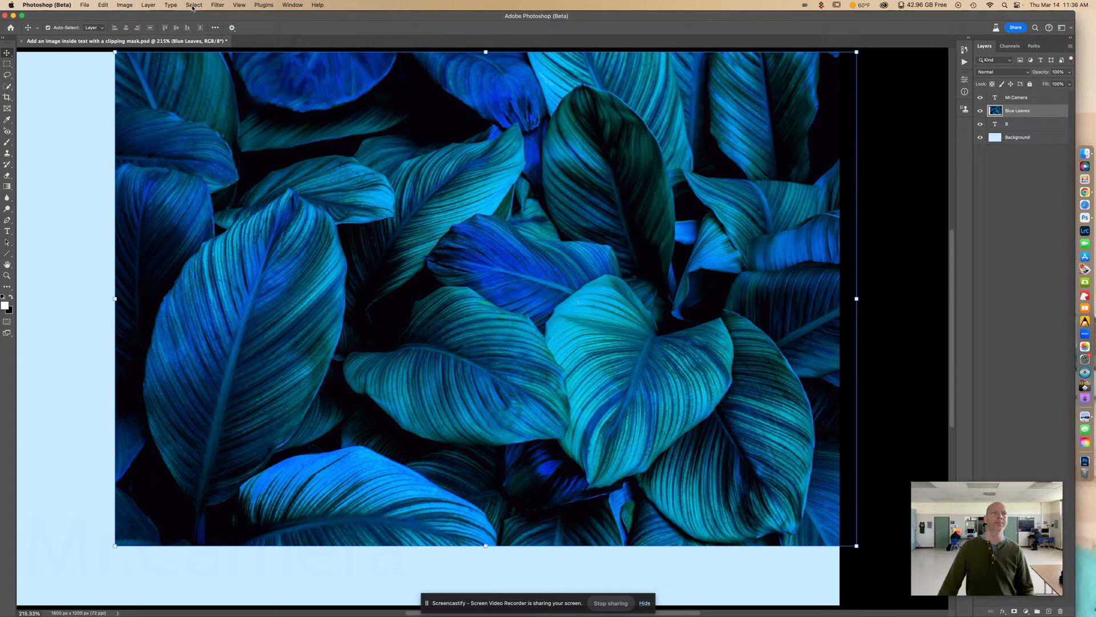
click(148, 6)
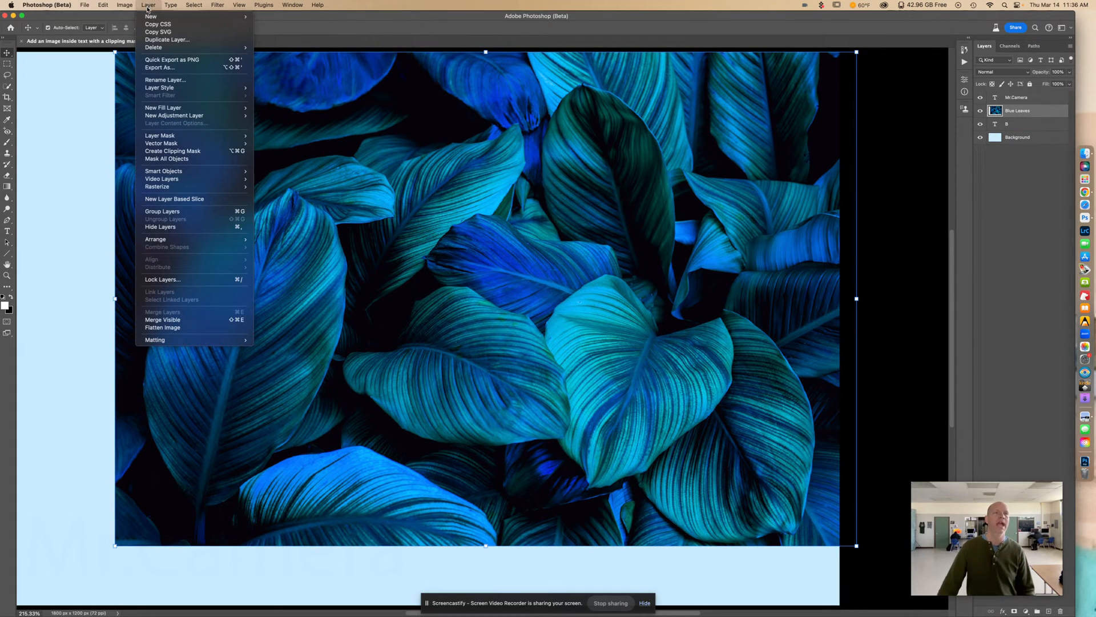
click(212, 153)
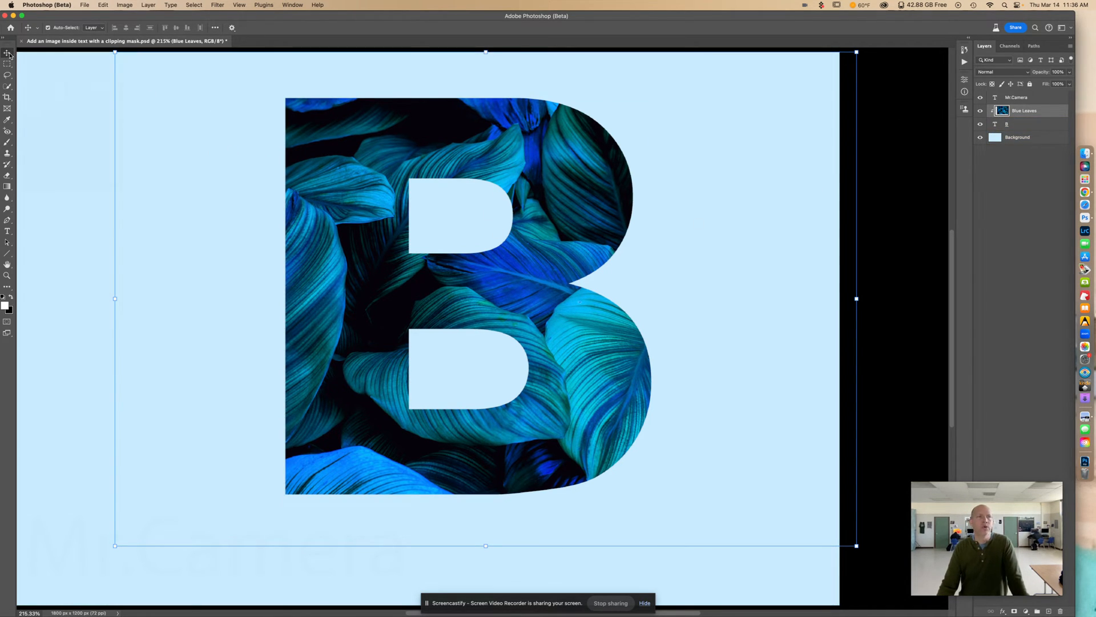
Step: Shift the leaves image up and right within the B, and move both layers together to the left part of the canvas
drag(428, 133, 543, 166)
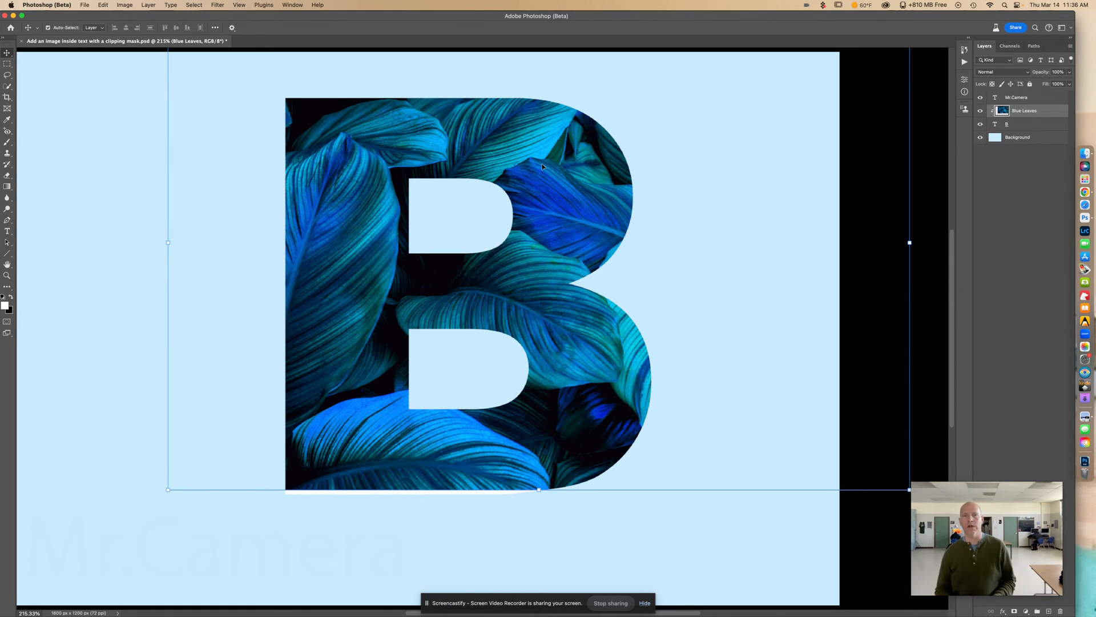
click(71, 169)
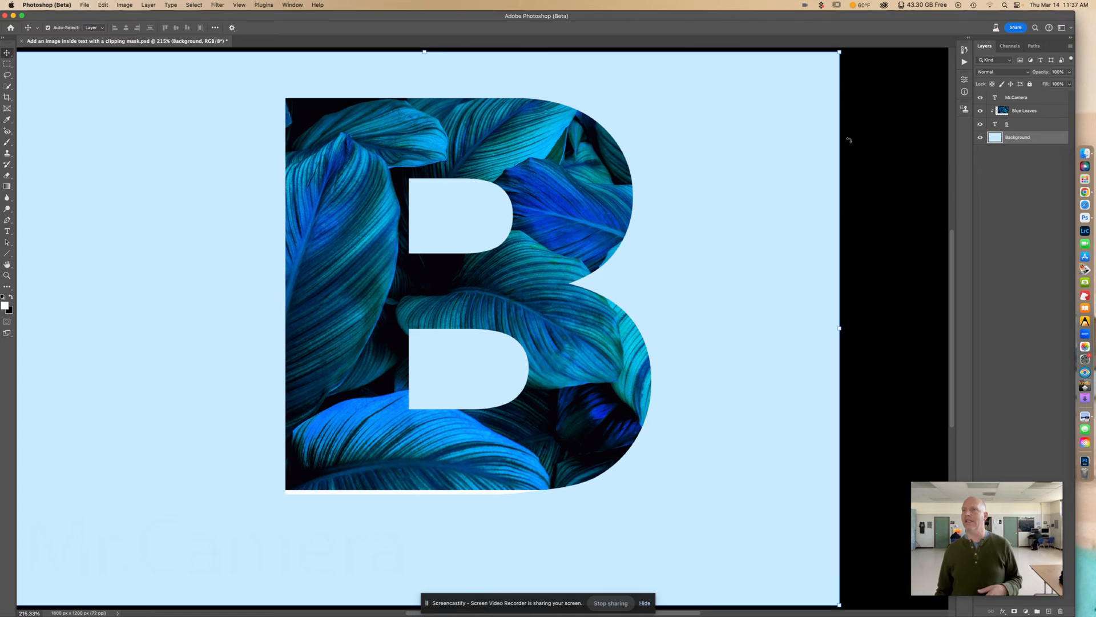
click(1041, 113)
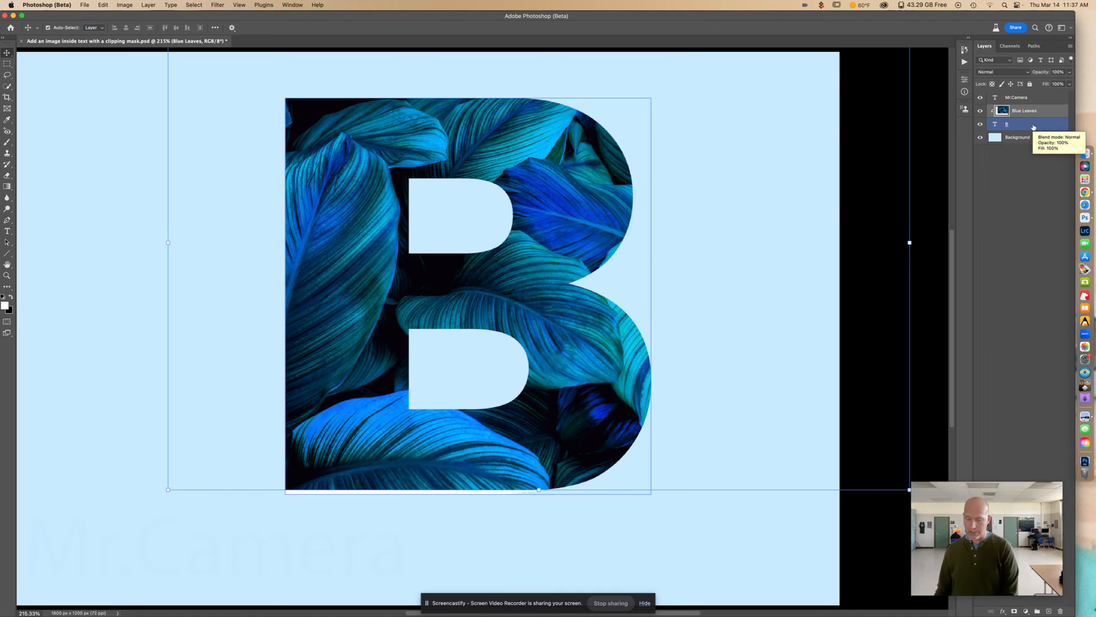
shift+click(1034, 126)
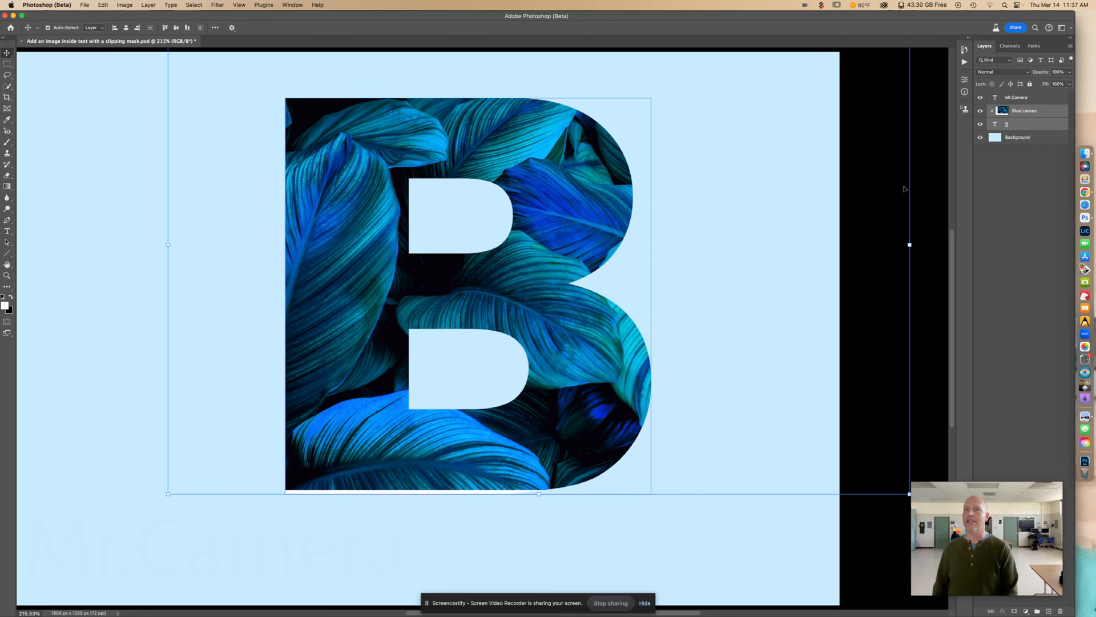
drag(697, 193, 489, 203)
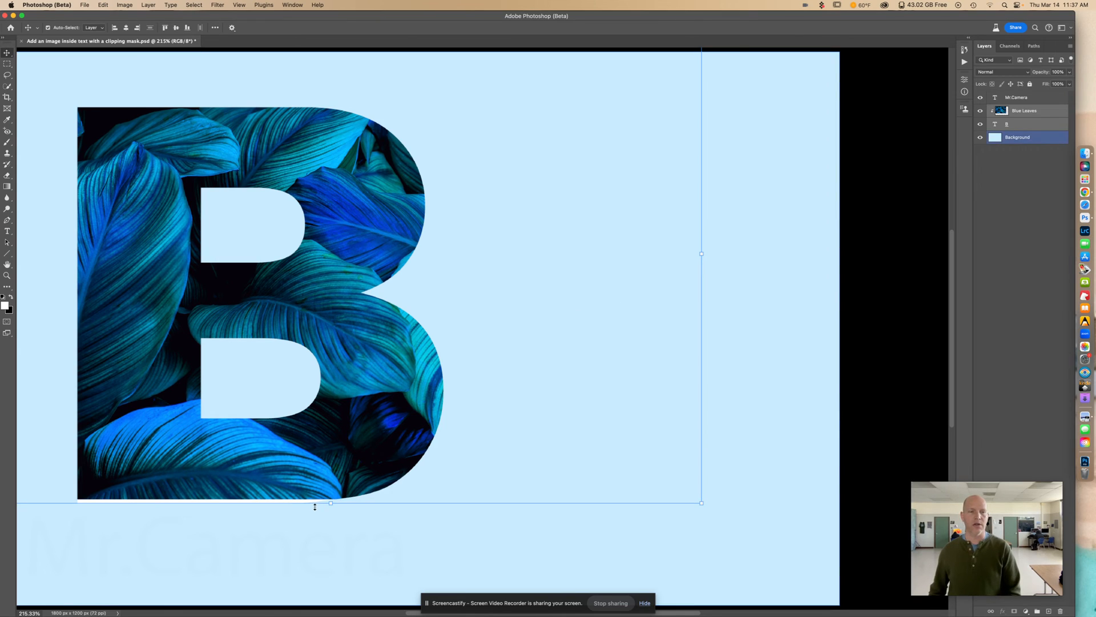
Step: Nudge only the Blue Leaves image down so it covers the bottom edge of the B
click(1050, 109)
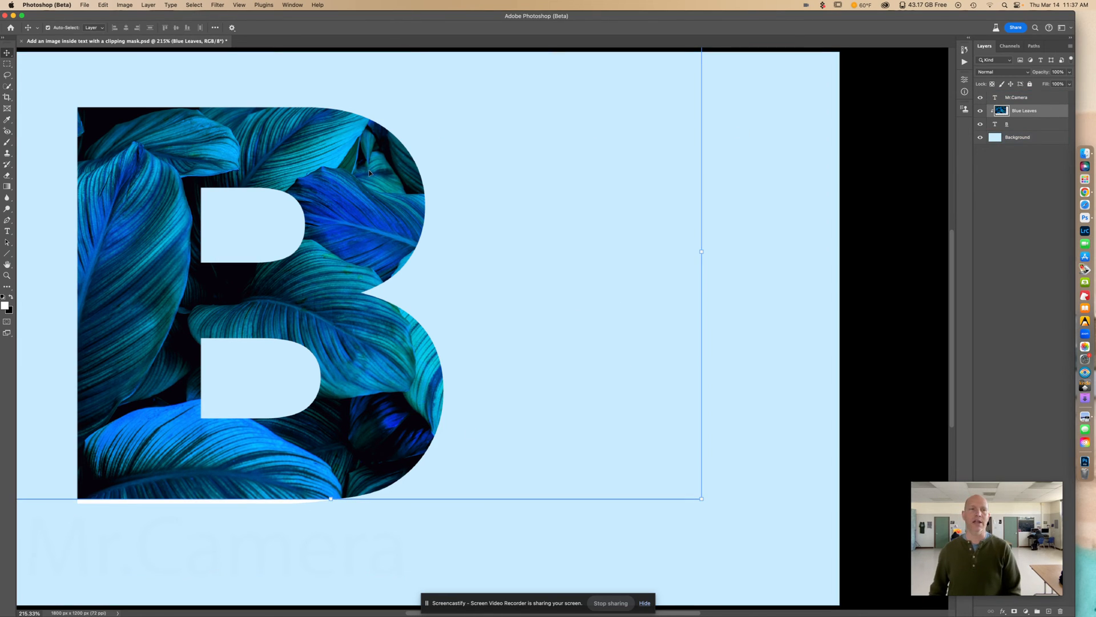
drag(368, 171, 370, 177)
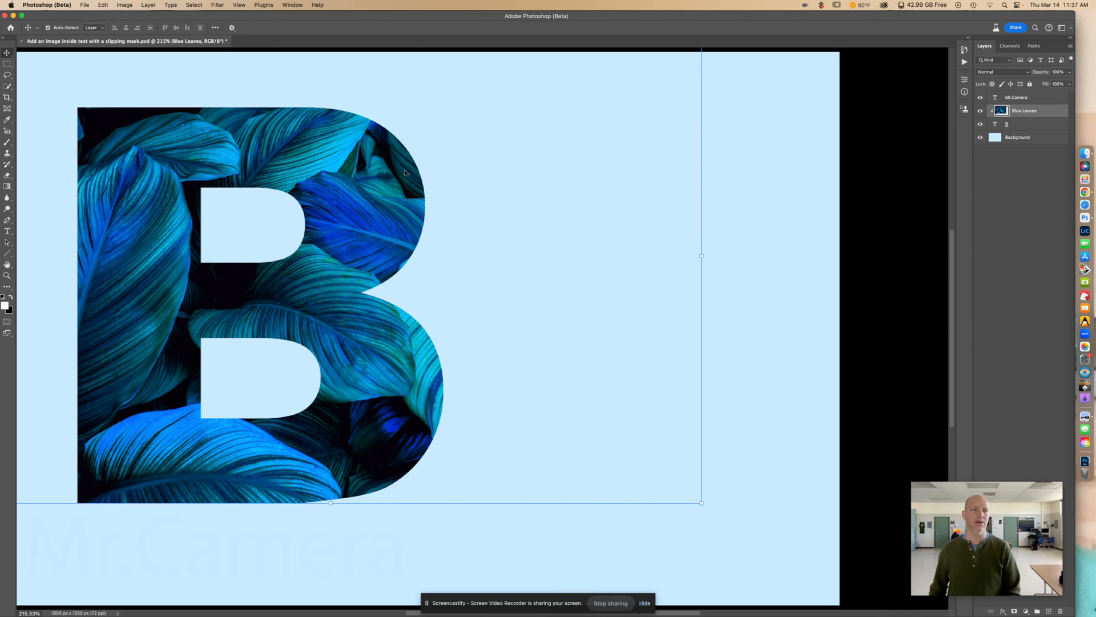
click(468, 161)
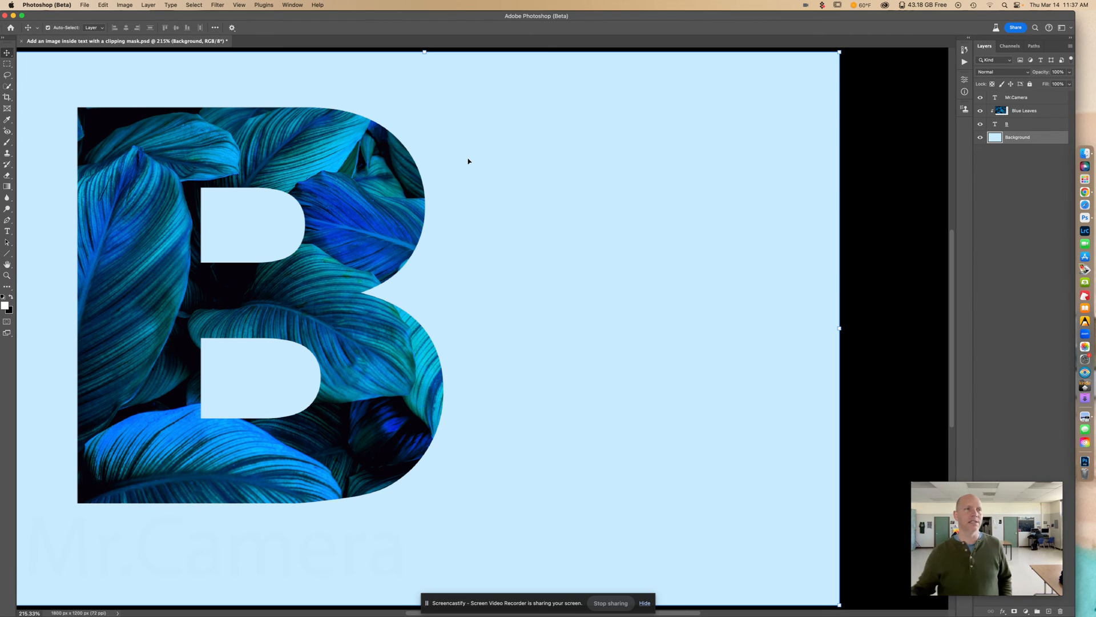
Step: Start saving a copy of the document with "MrCamera-" added in front of the file name
click(85, 5)
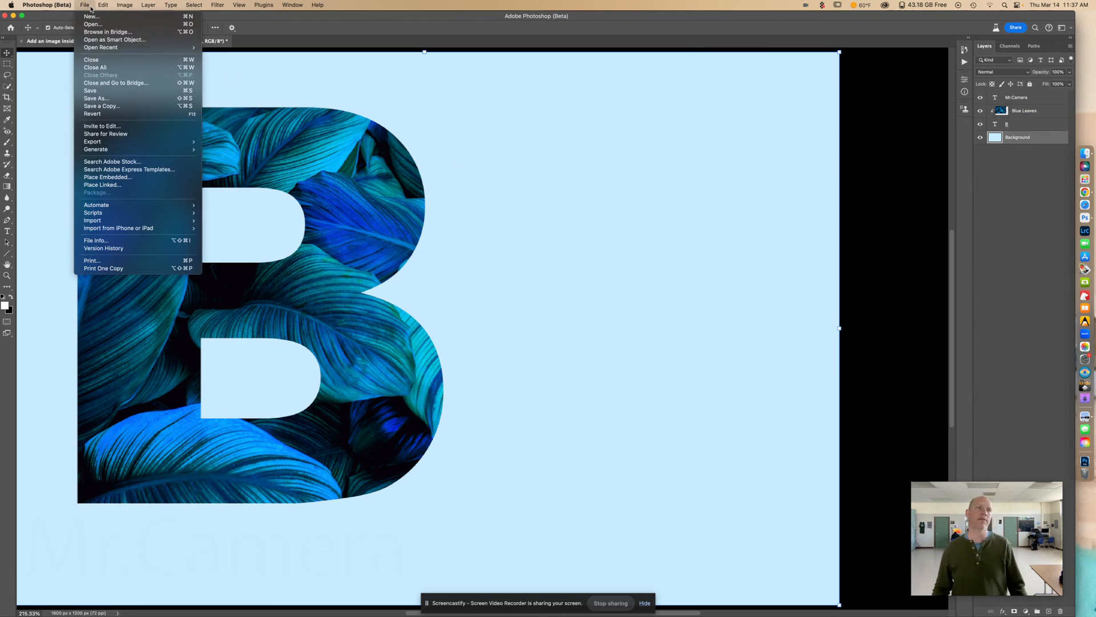
click(121, 106)
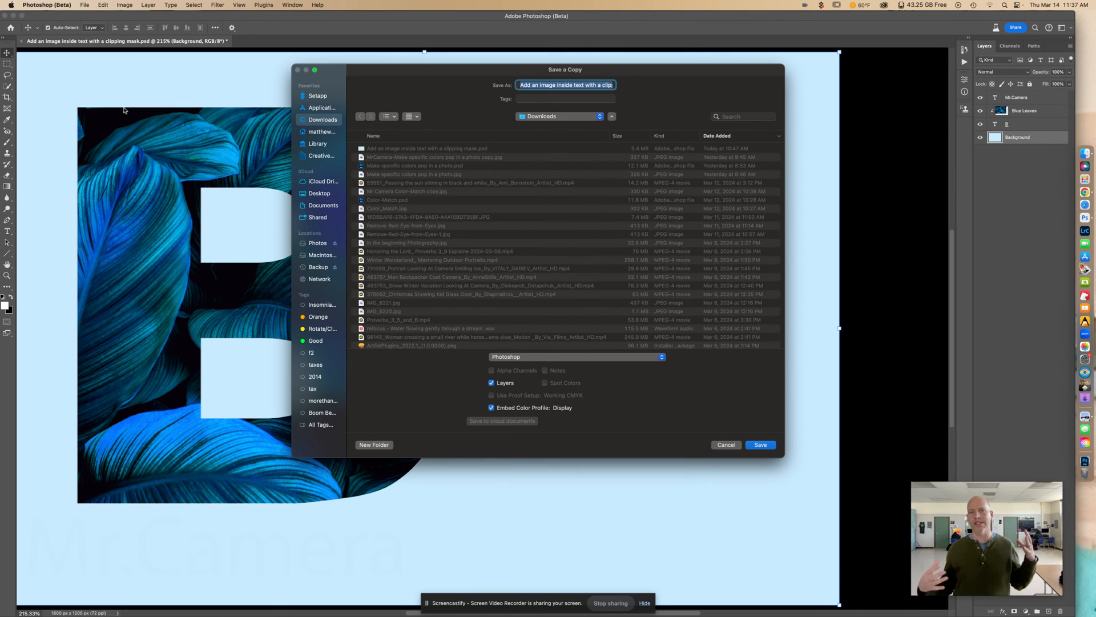
key(Left)
text(MrCamera)
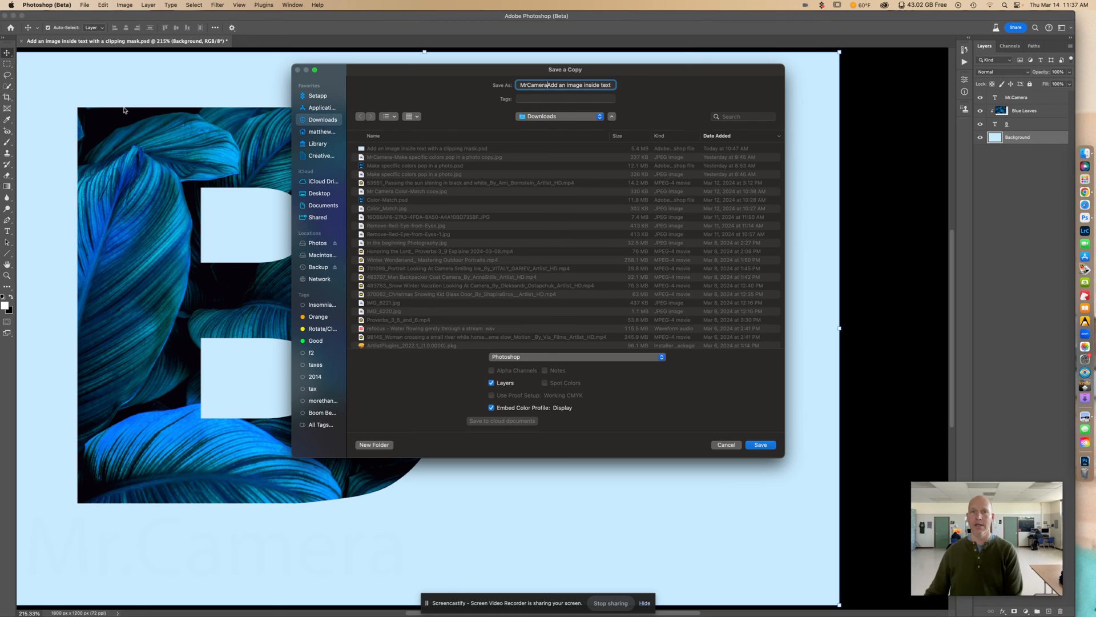
text(-)
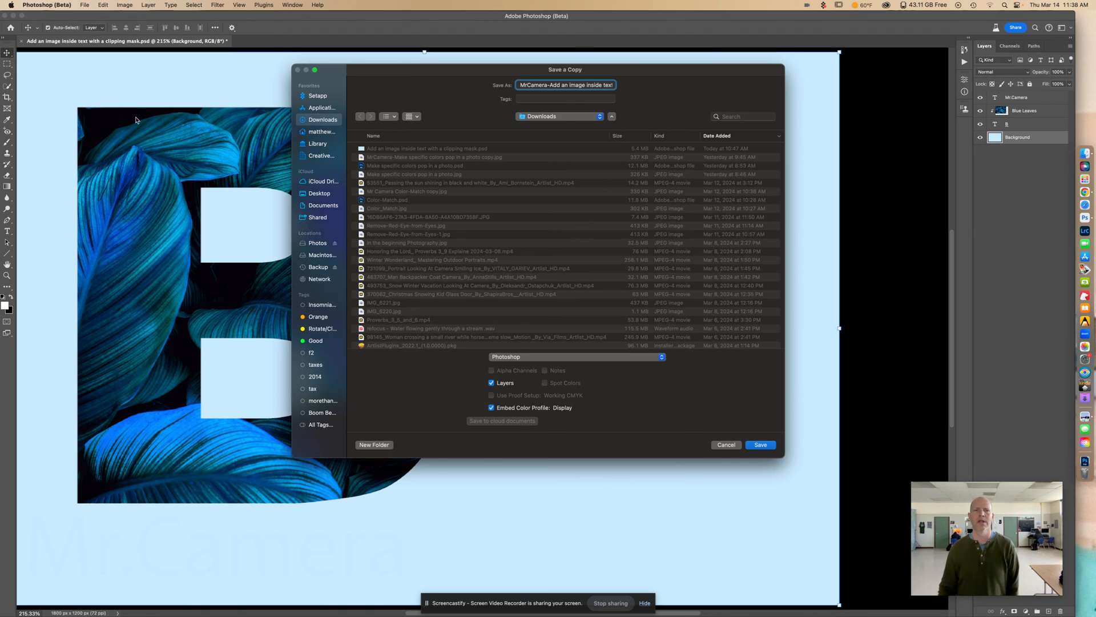
Step: Save the copy as a JPEG in the Downloads folder, accepting the offered JPEG options
click(532, 357)
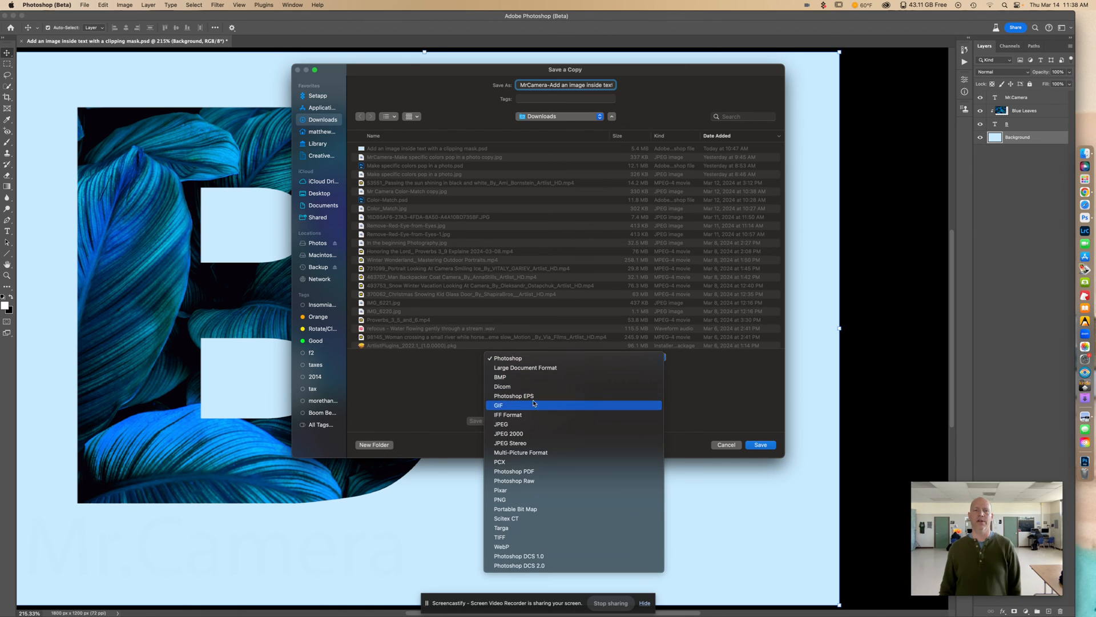
click(537, 424)
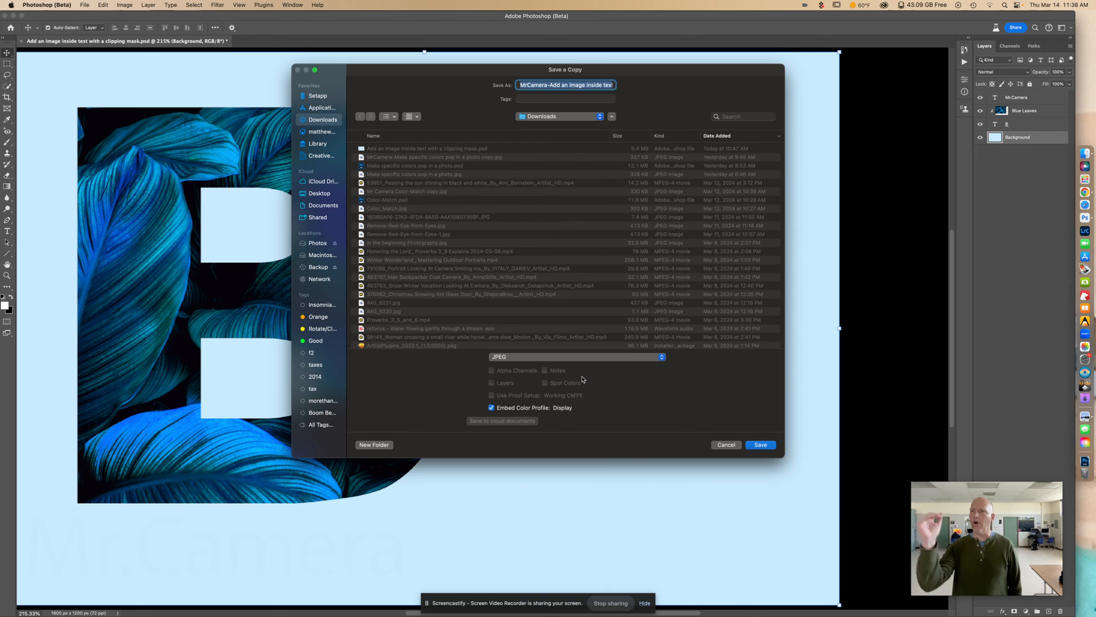
click(576, 359)
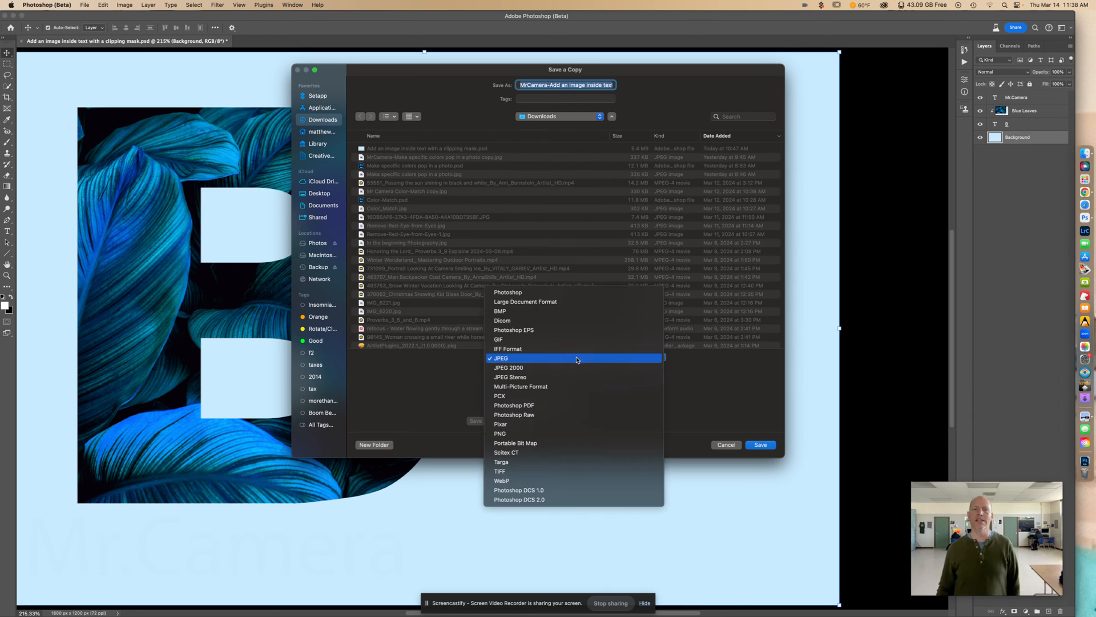
click(682, 382)
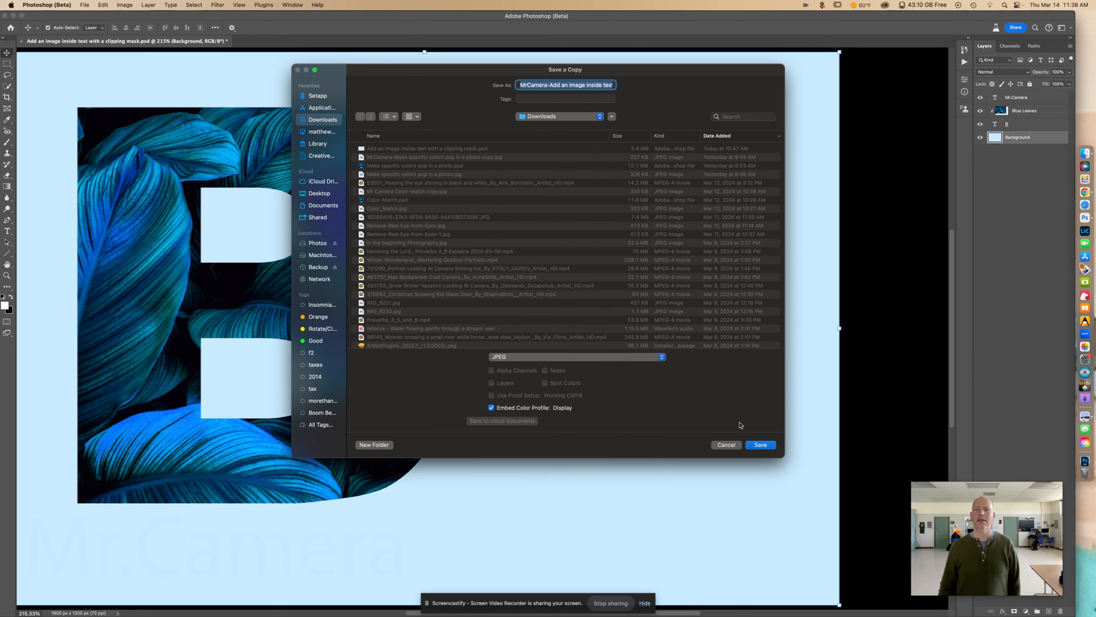
click(760, 445)
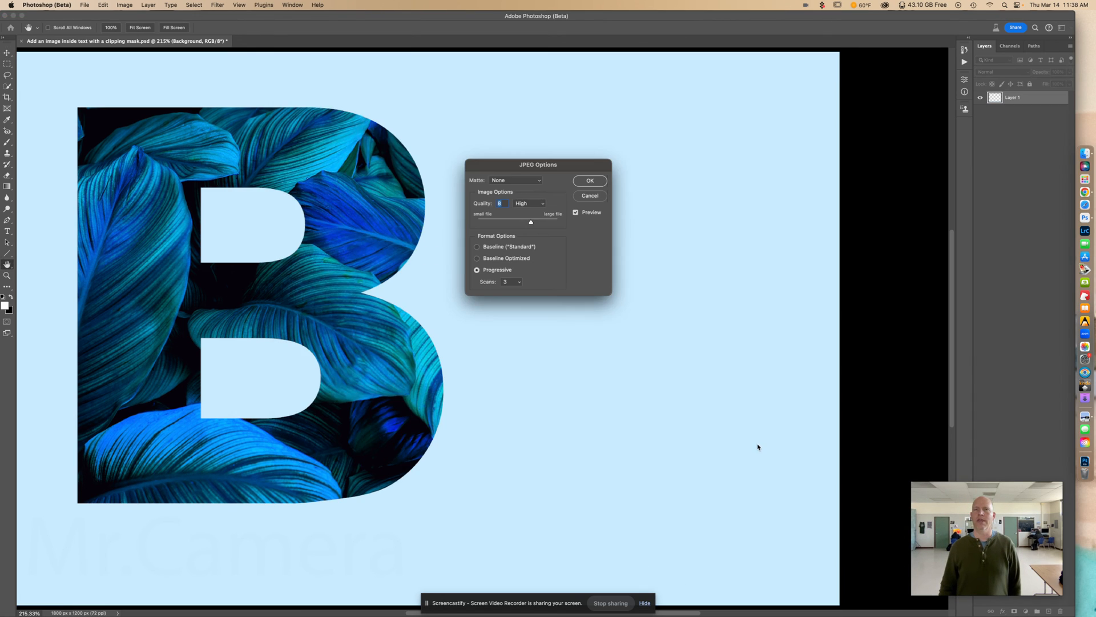
click(590, 181)
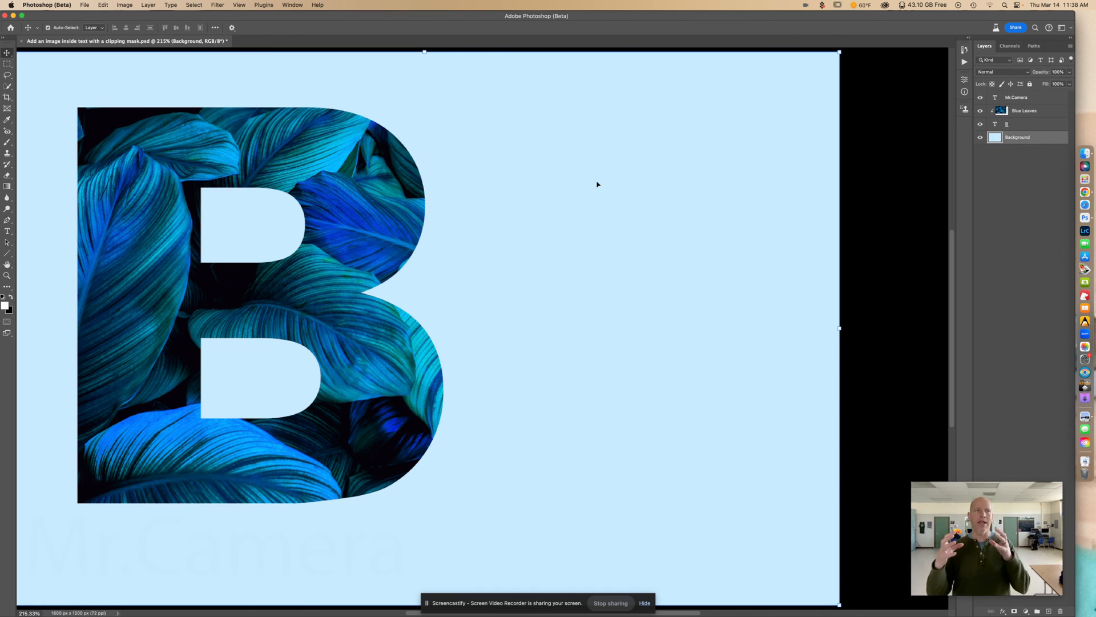